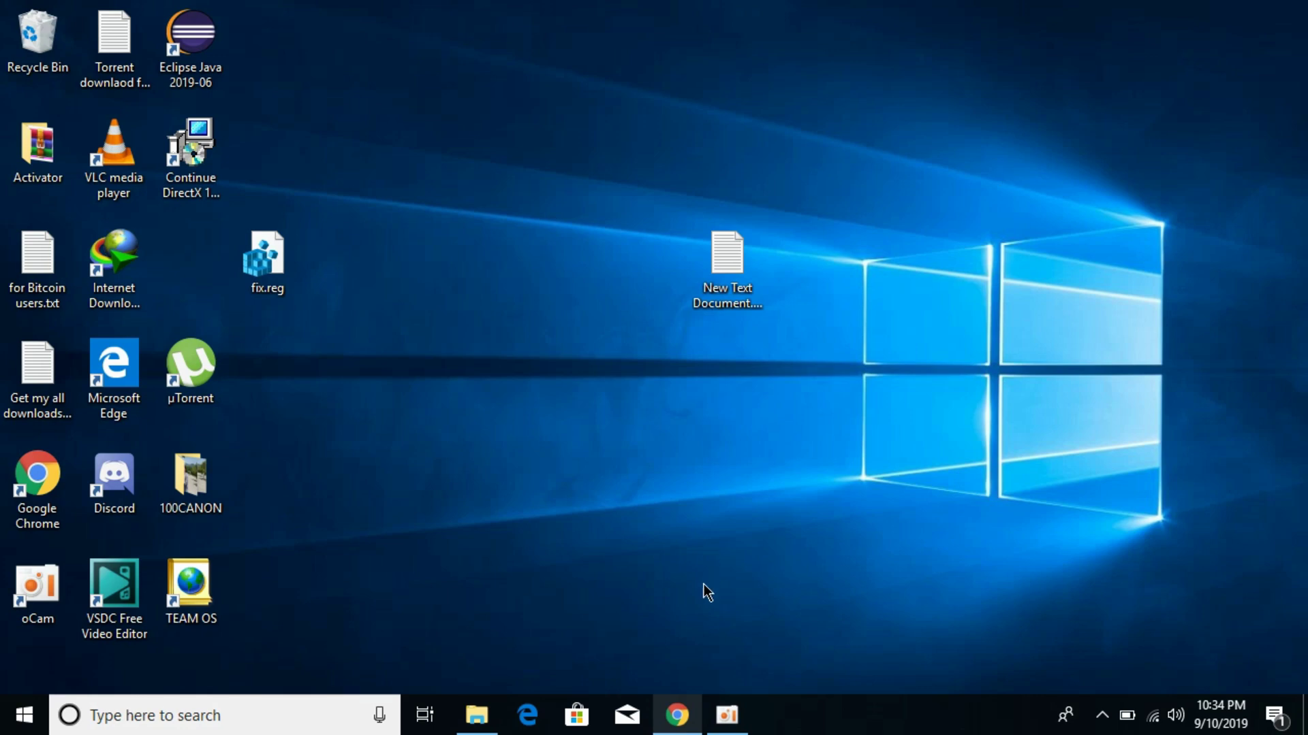
- Start the .NET Framework 4.5 download in Chrome, cancelling IDM's duplicate-link prompt
click(677, 715)
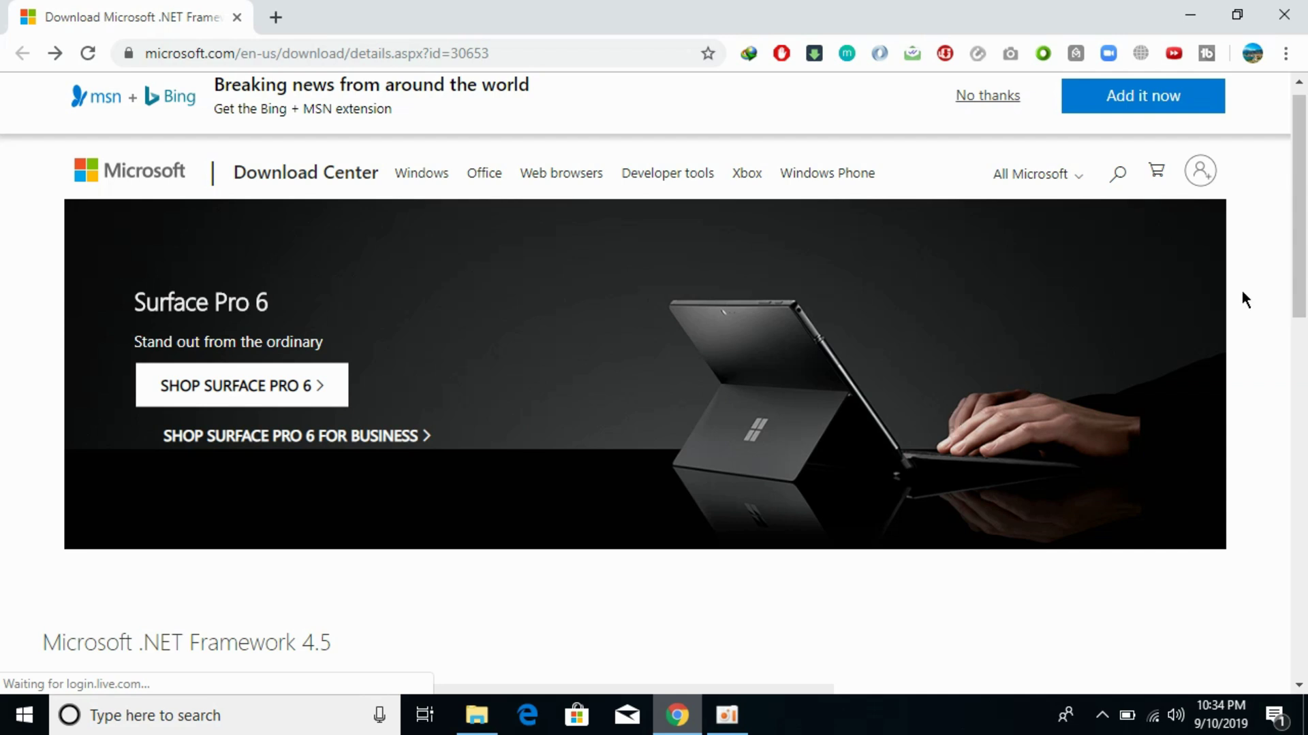
drag(1299, 272, 1299, 402)
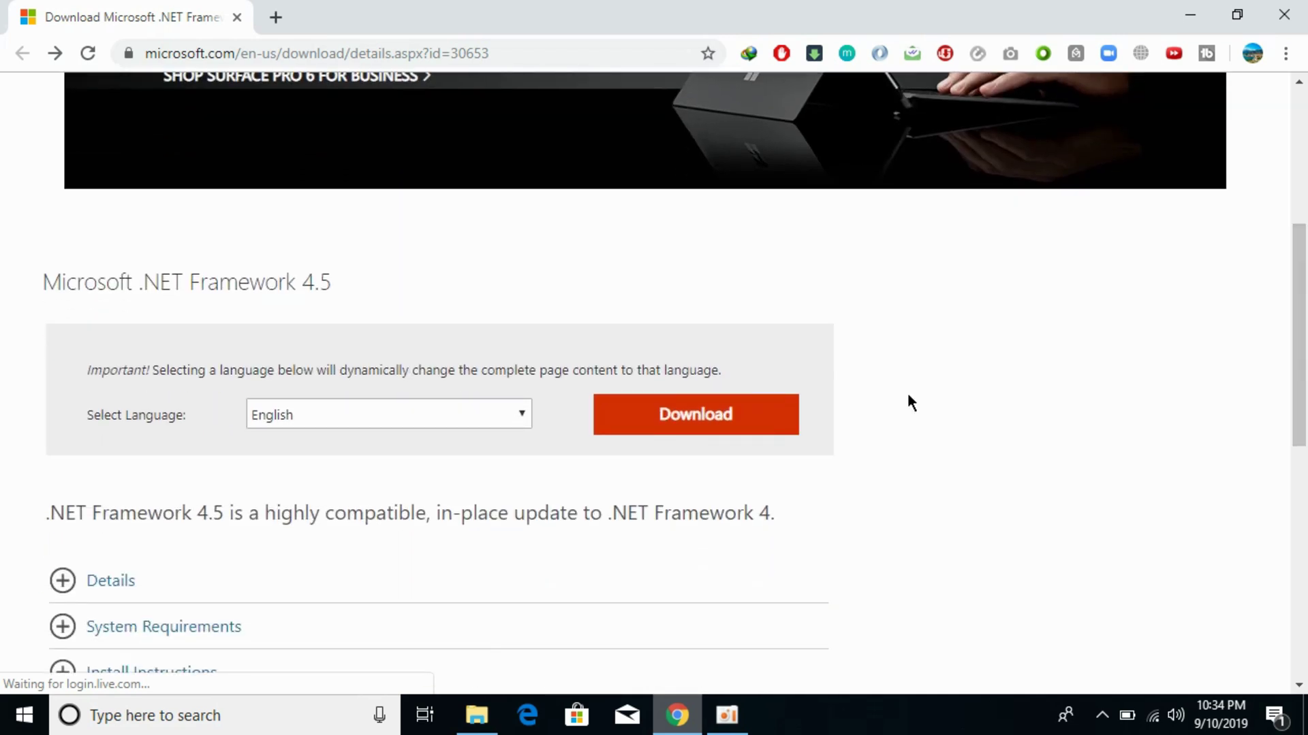
click(548, 53)
click(716, 422)
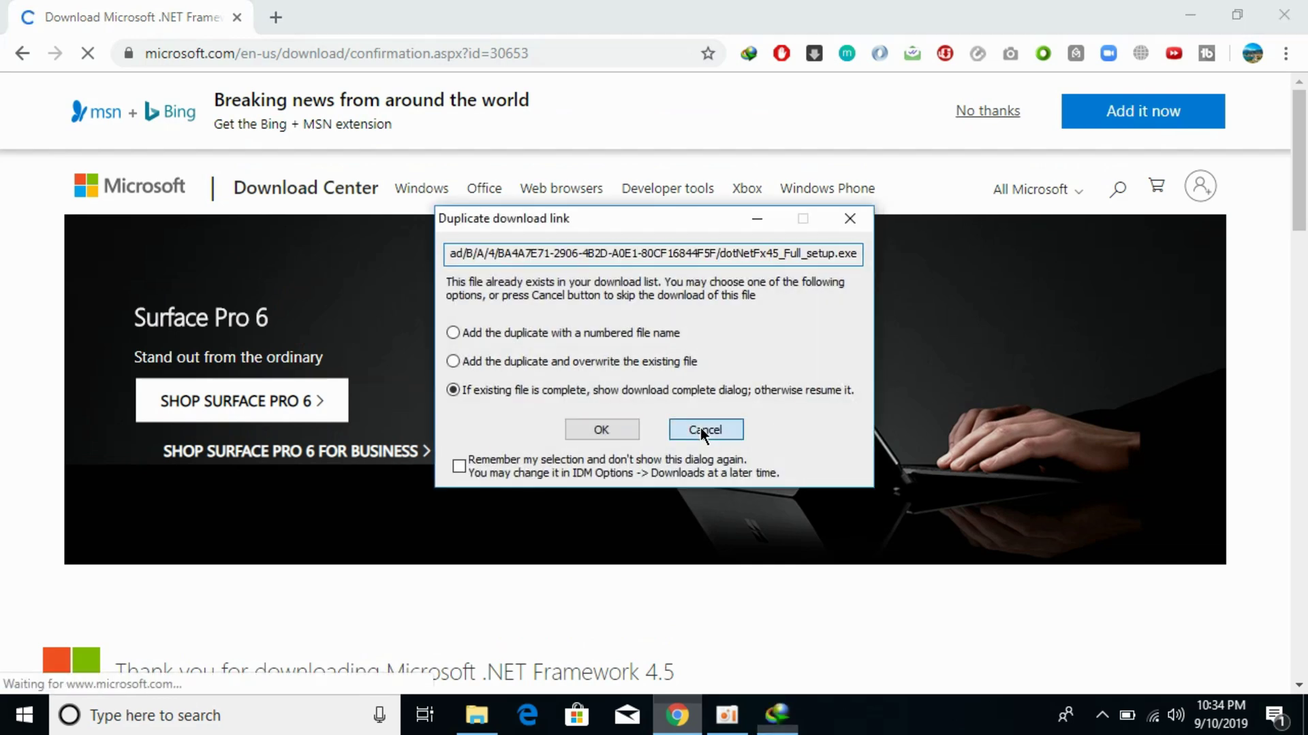
click(705, 431)
scroll(697, 372, down, 3)
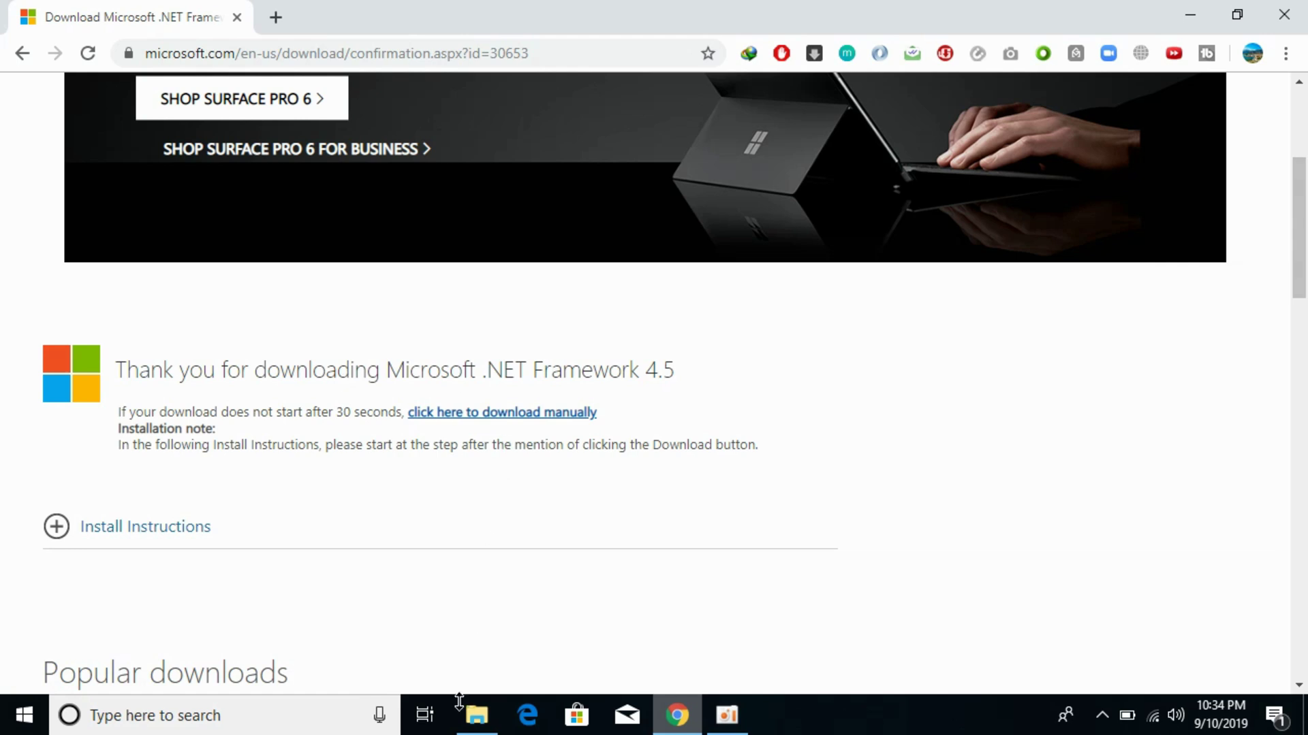
- Browse to Downloads\Programs and select the dotNetFx45_Full_setup.exe installer
click(476, 716)
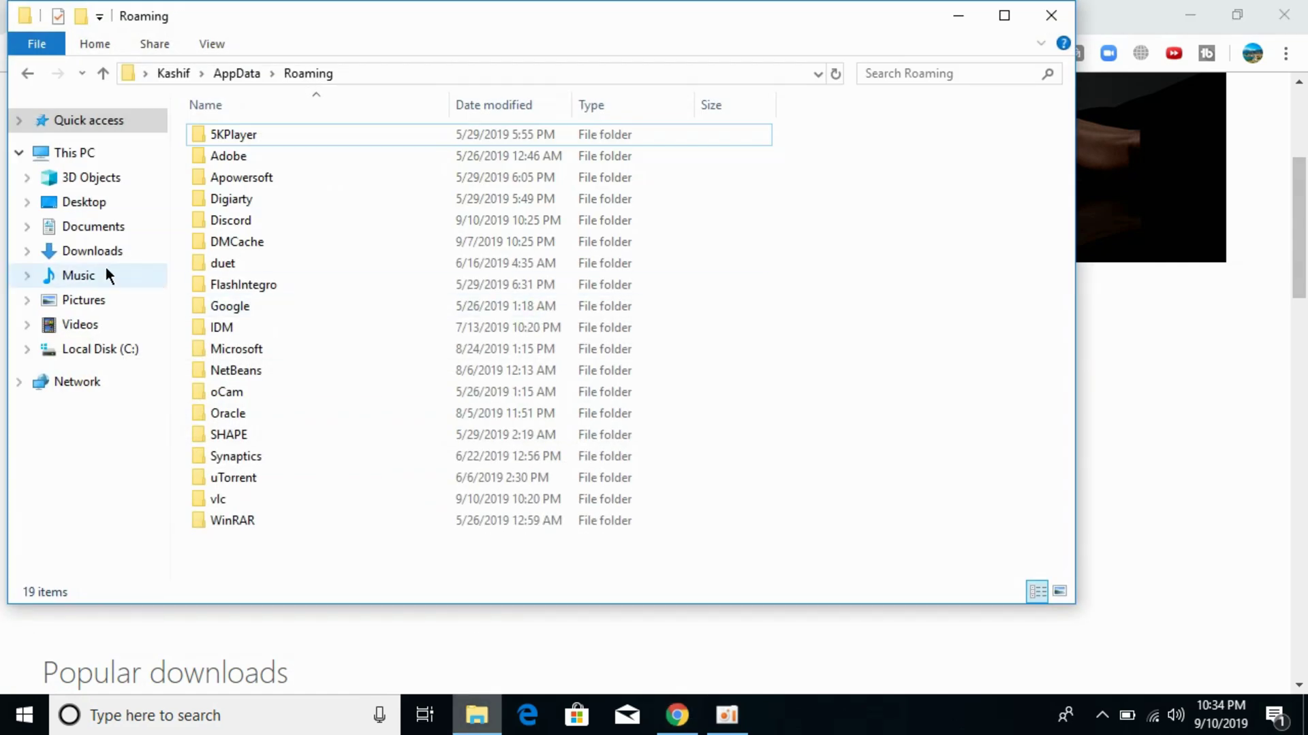
click(106, 252)
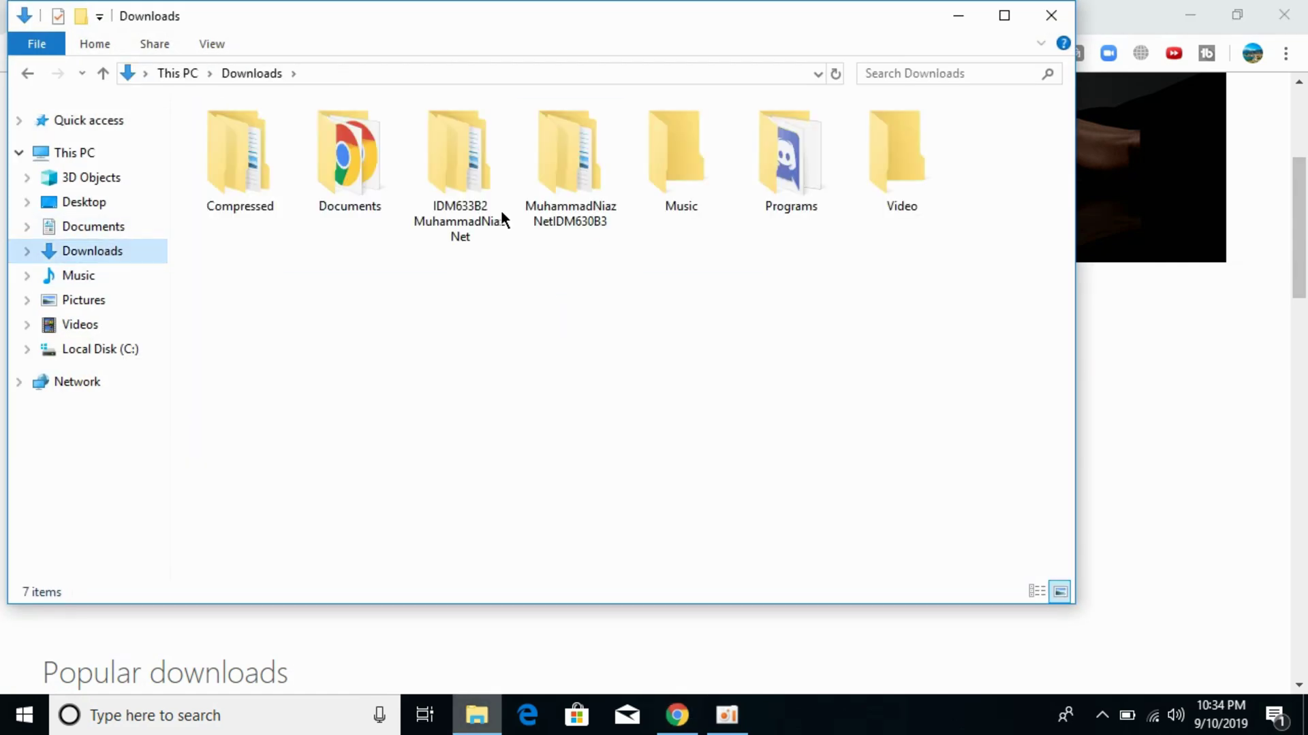
double_click(790, 162)
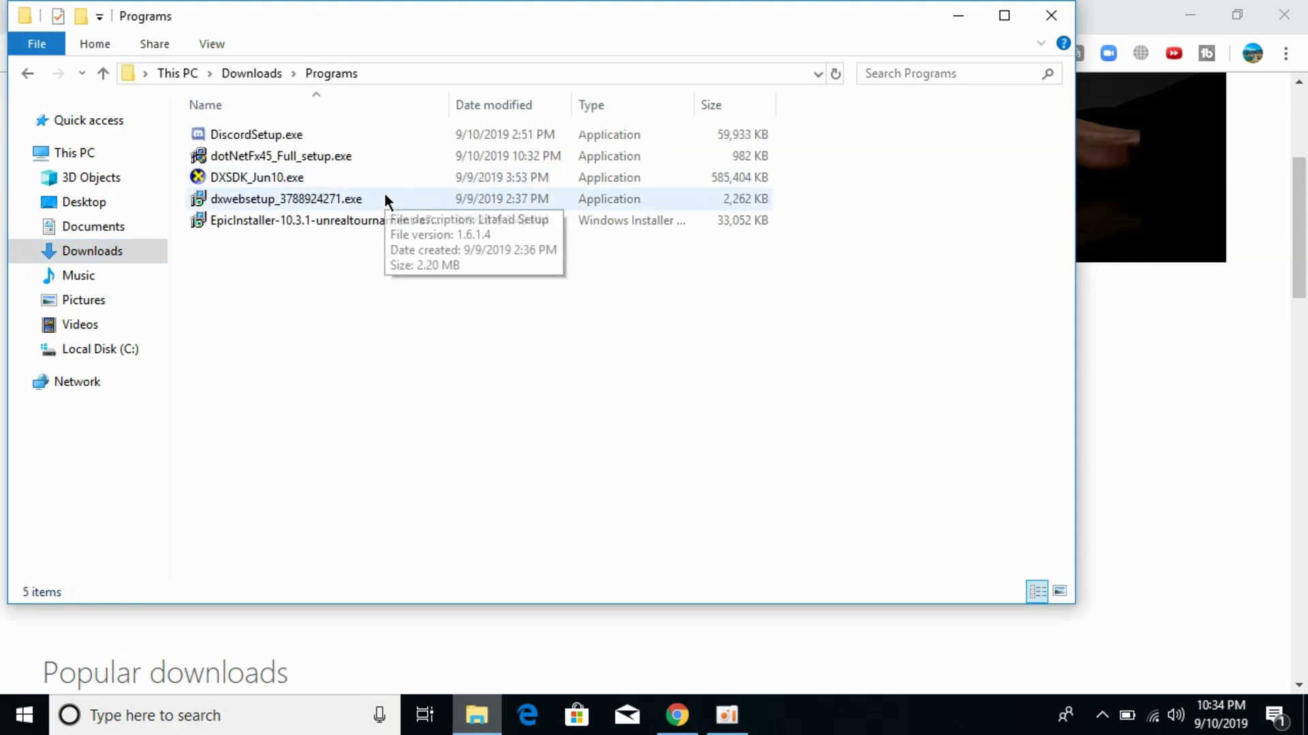
click(313, 200)
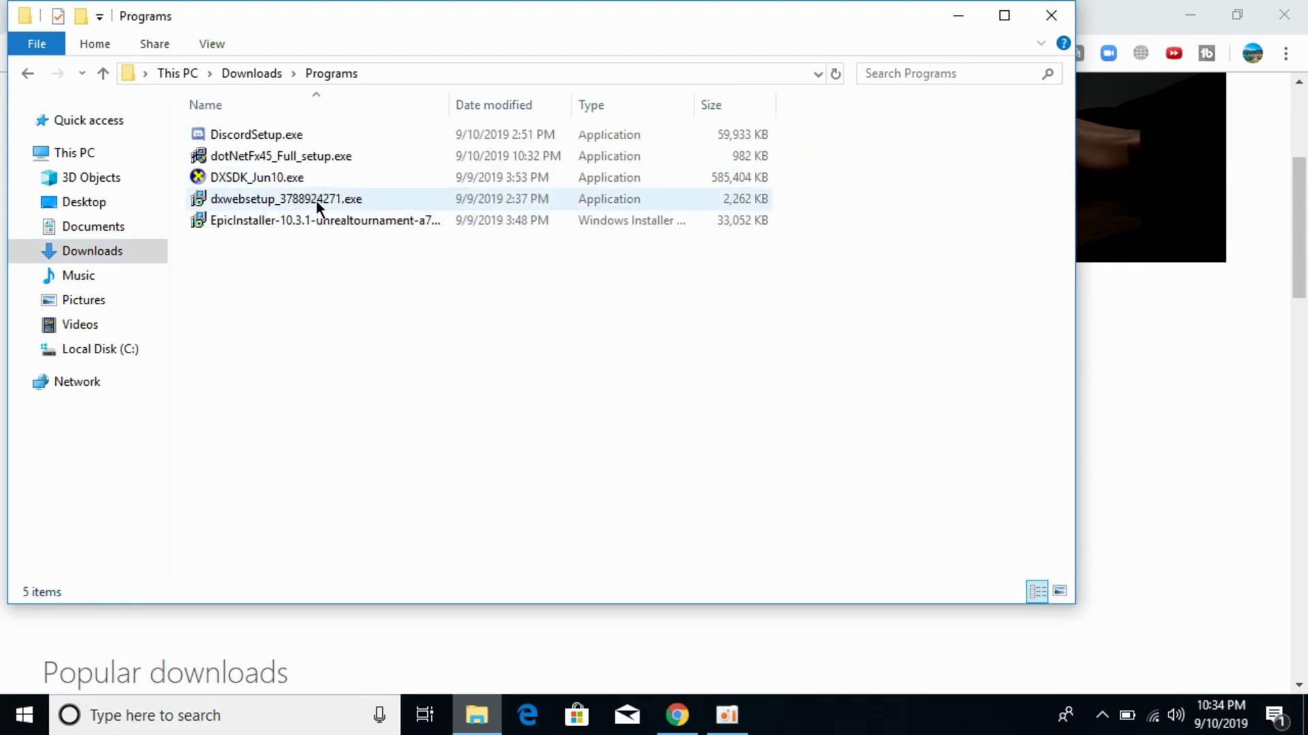
click(319, 156)
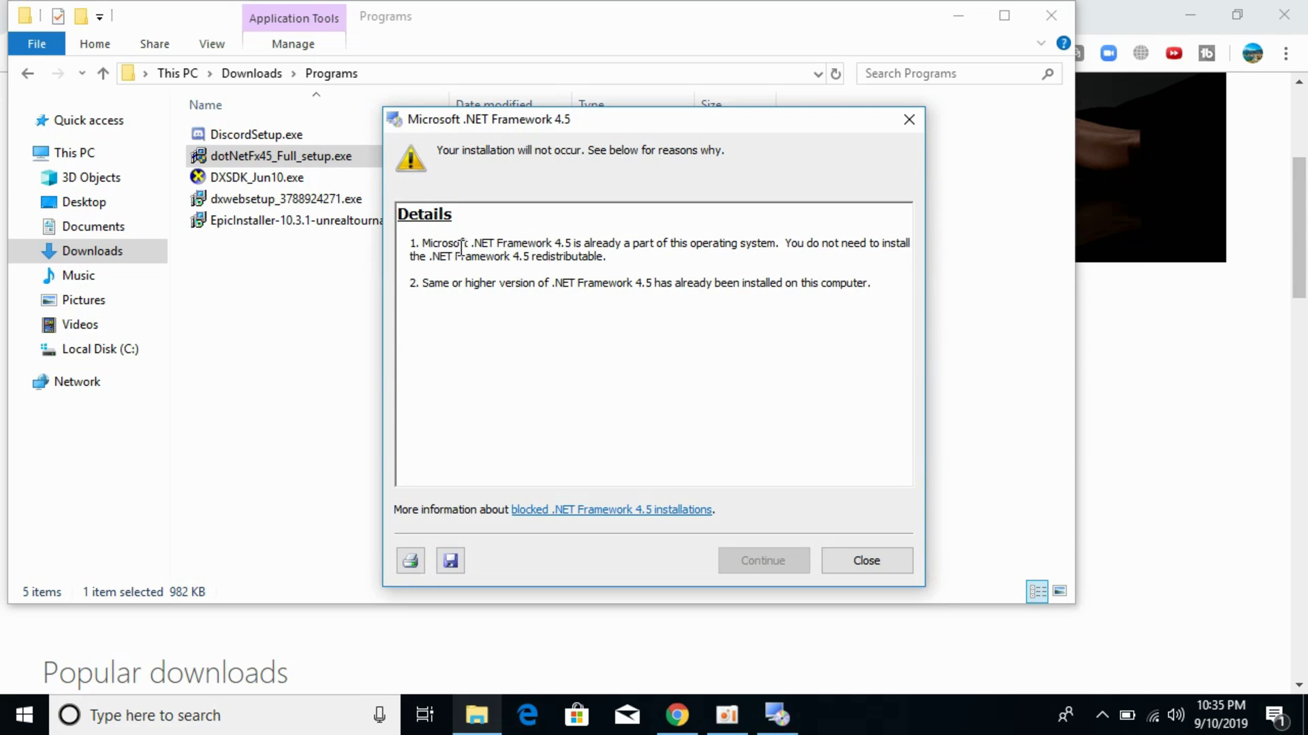
mouse_move(463, 245)
mouse_down()
mouse_move(586, 267)
mouse_move(715, 318)
mouse_up()
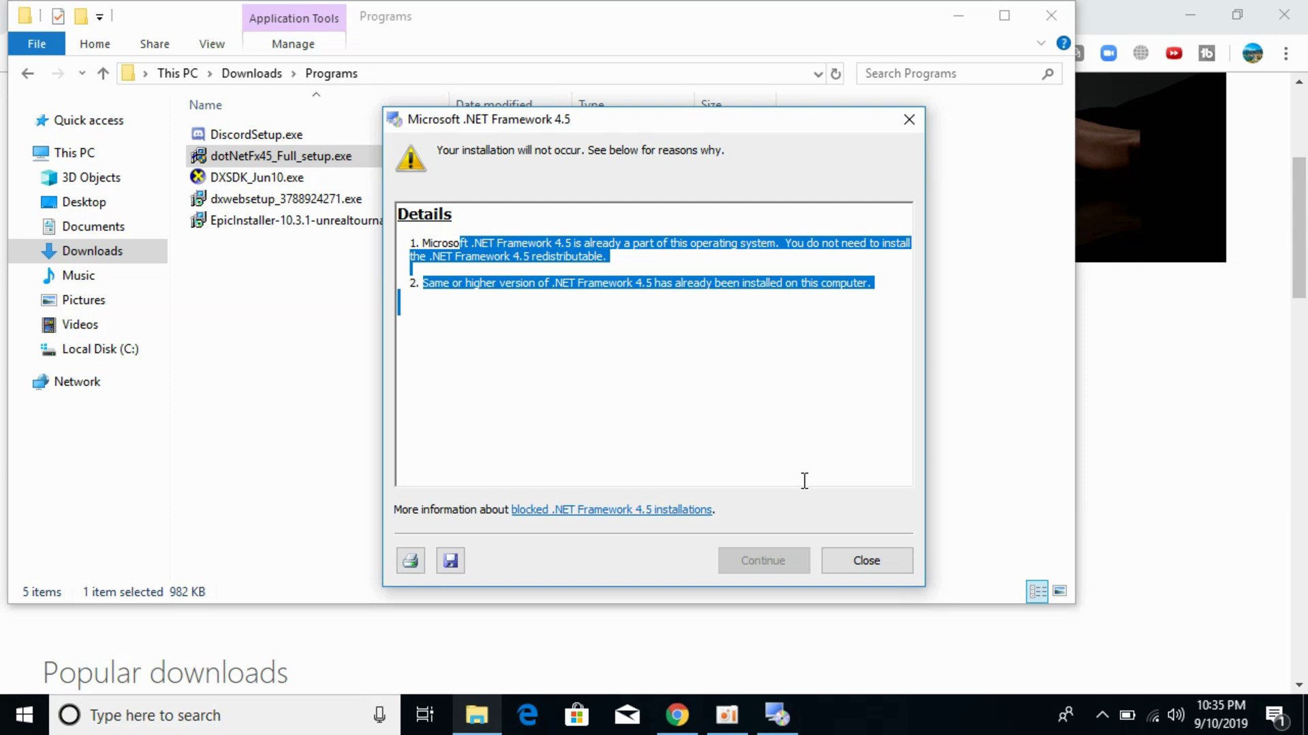
click(847, 558)
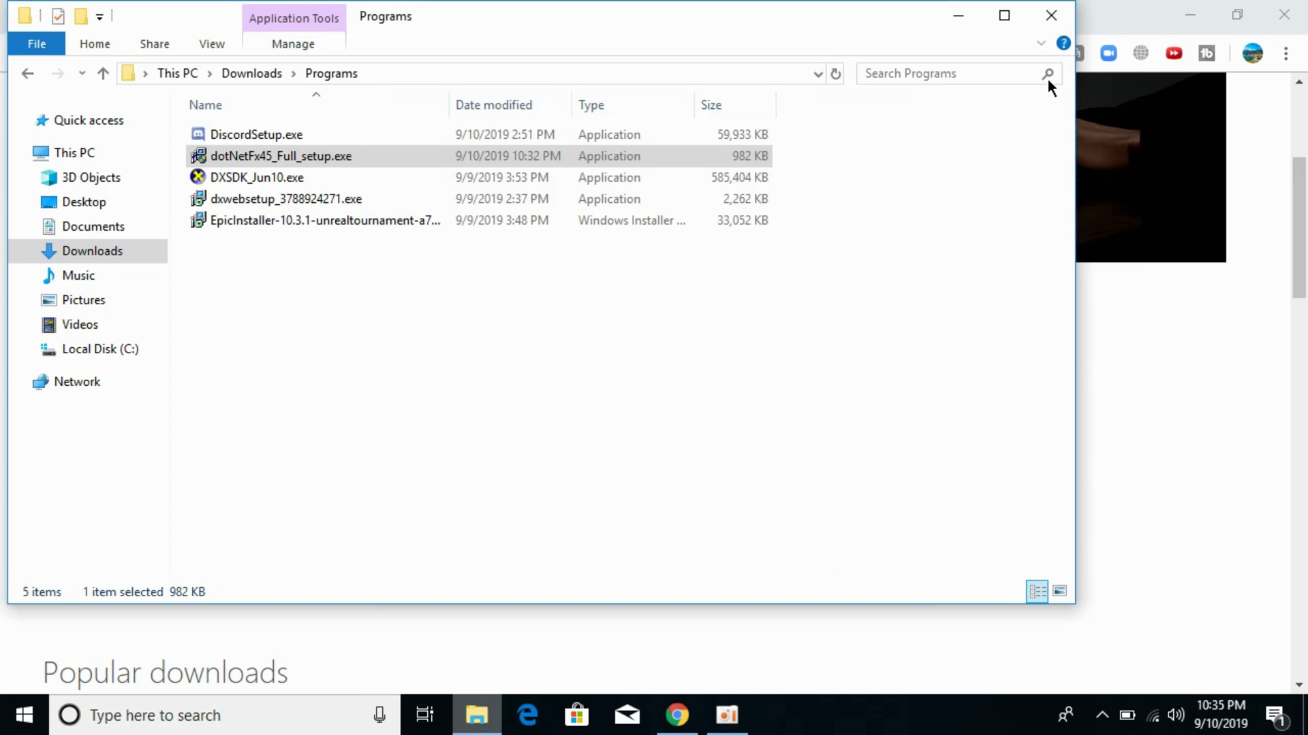
- Launch Run from Start and enter appdata to open the AppData folder
click(1050, 15)
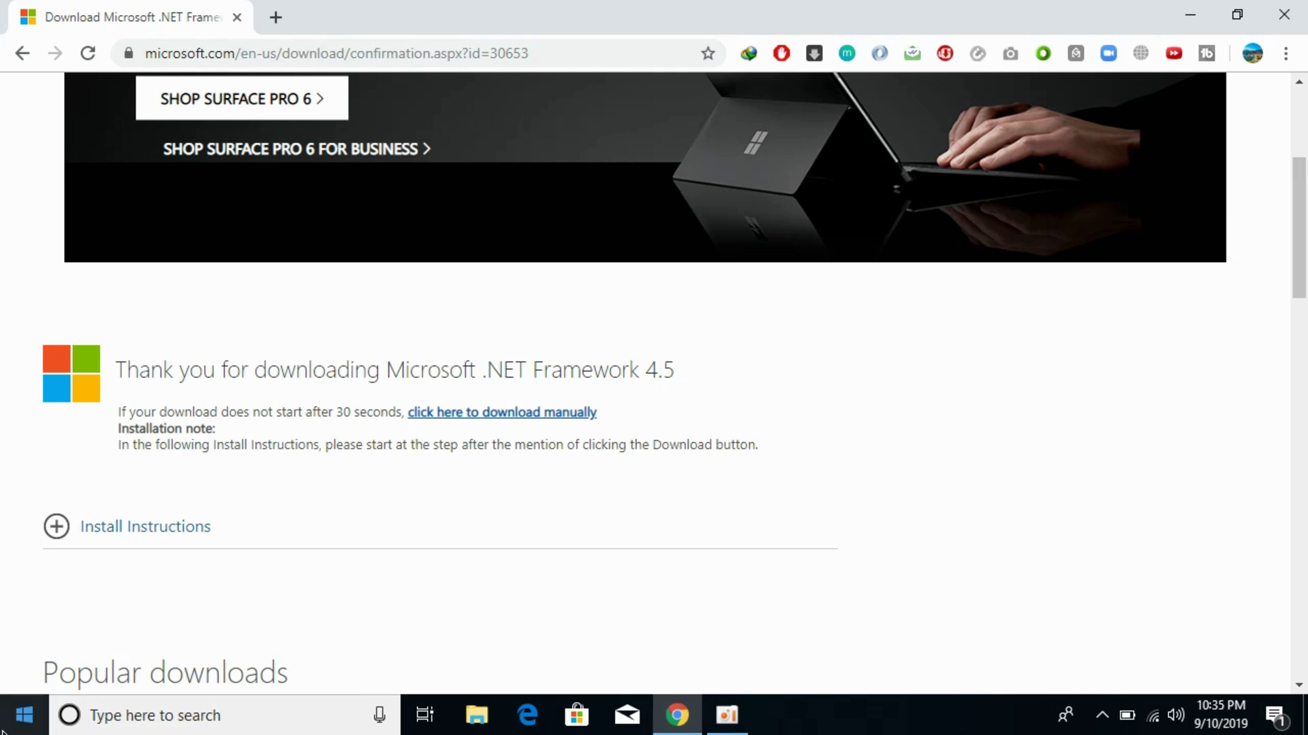
click(24, 715)
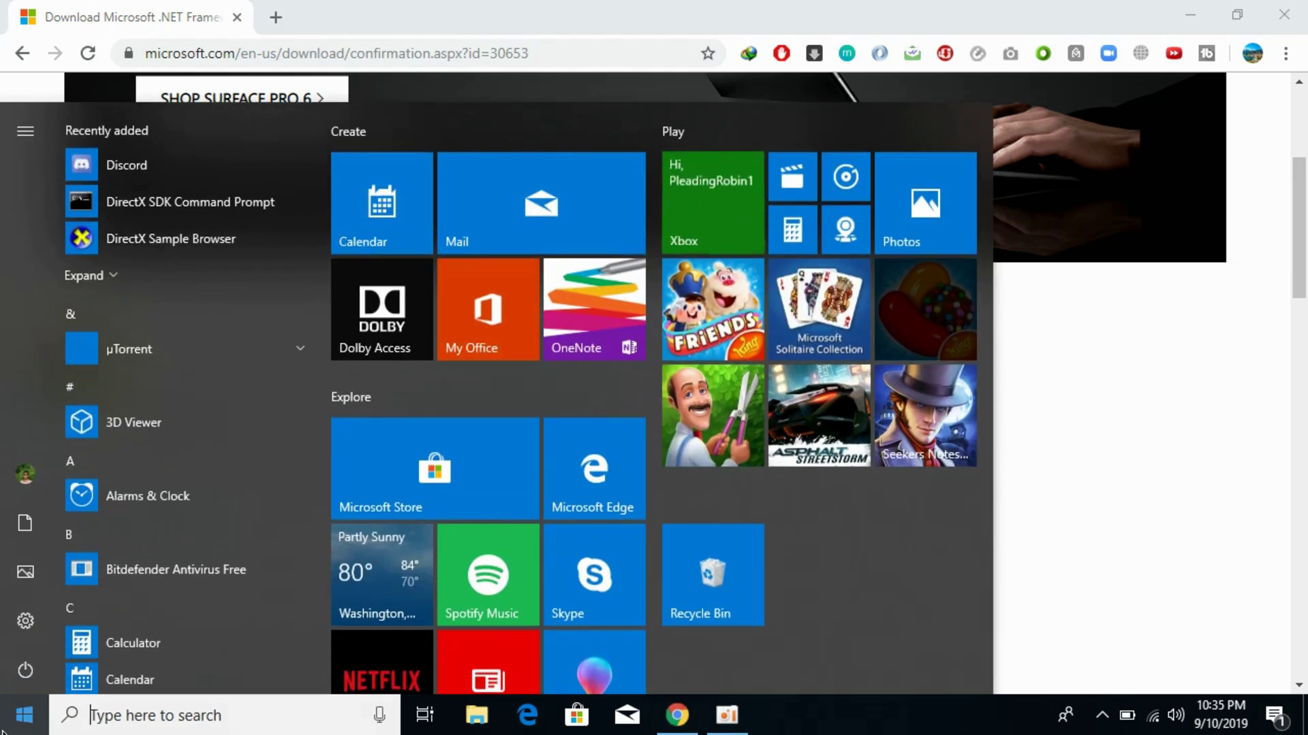
text(run)
key(Return)
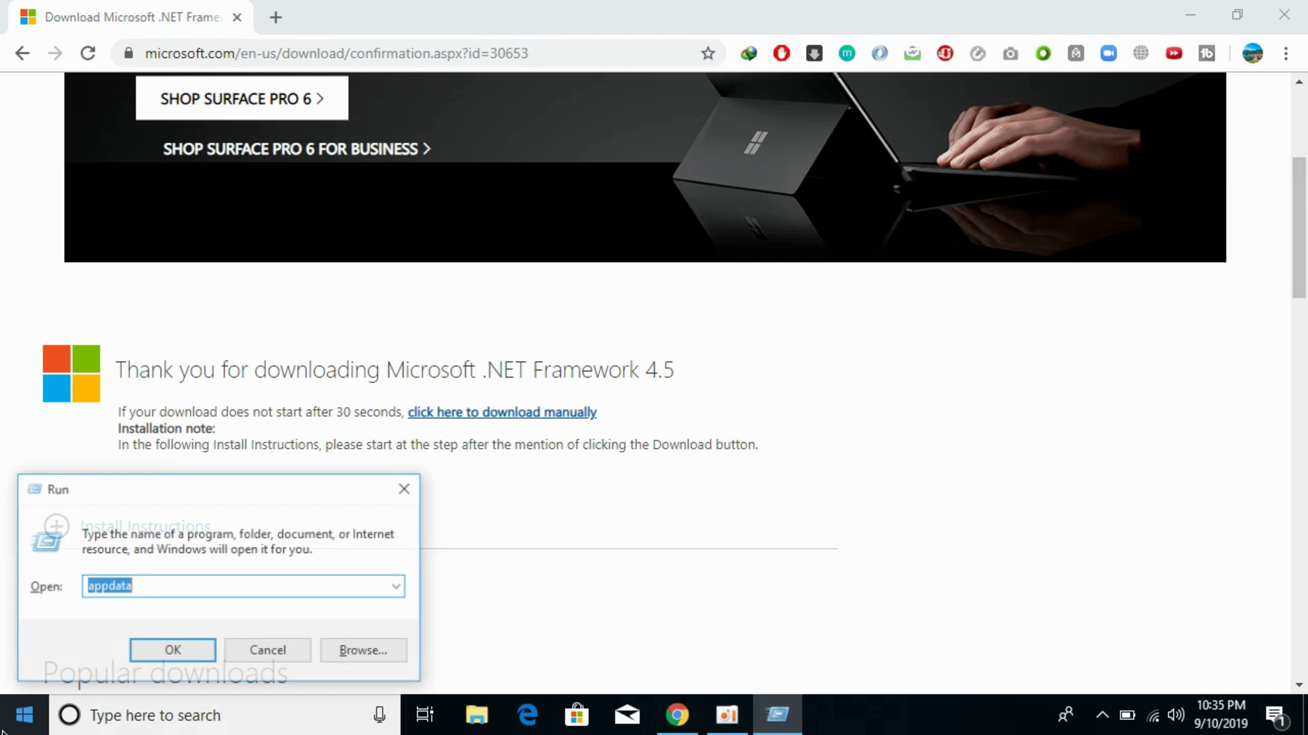
click(176, 588)
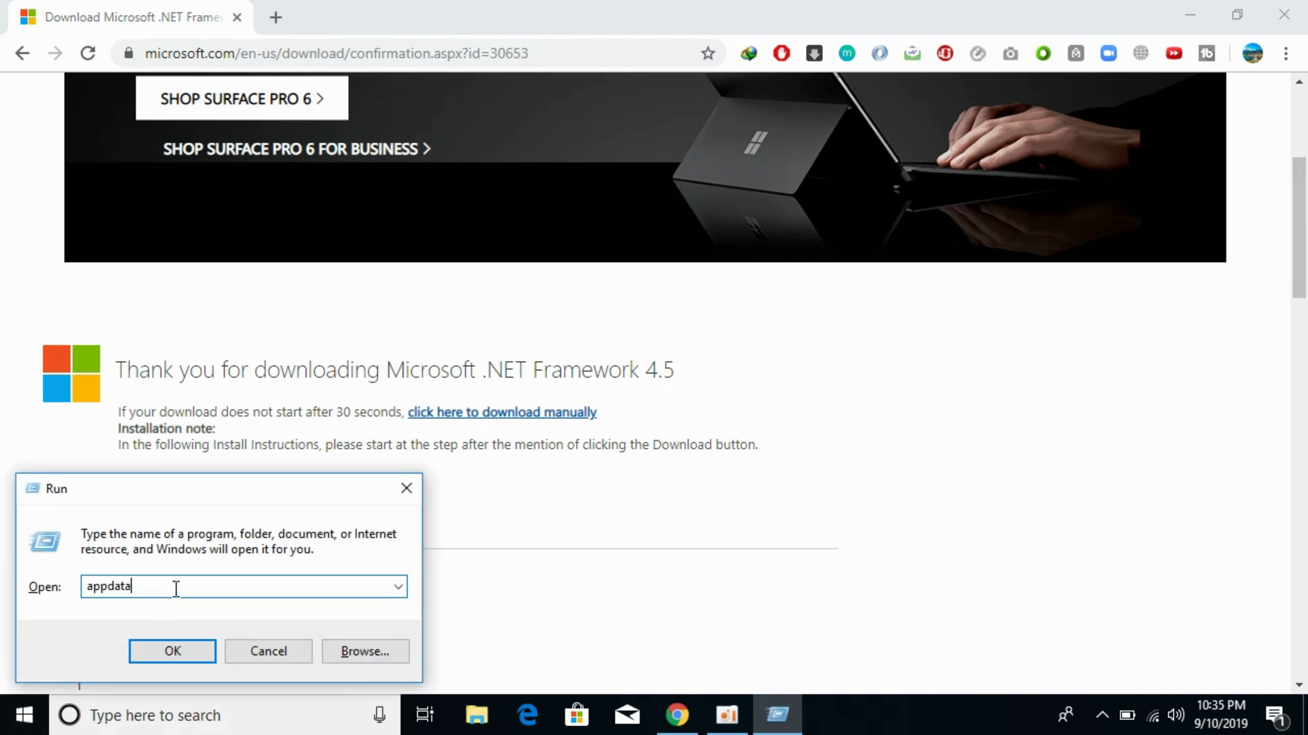
key(Return)
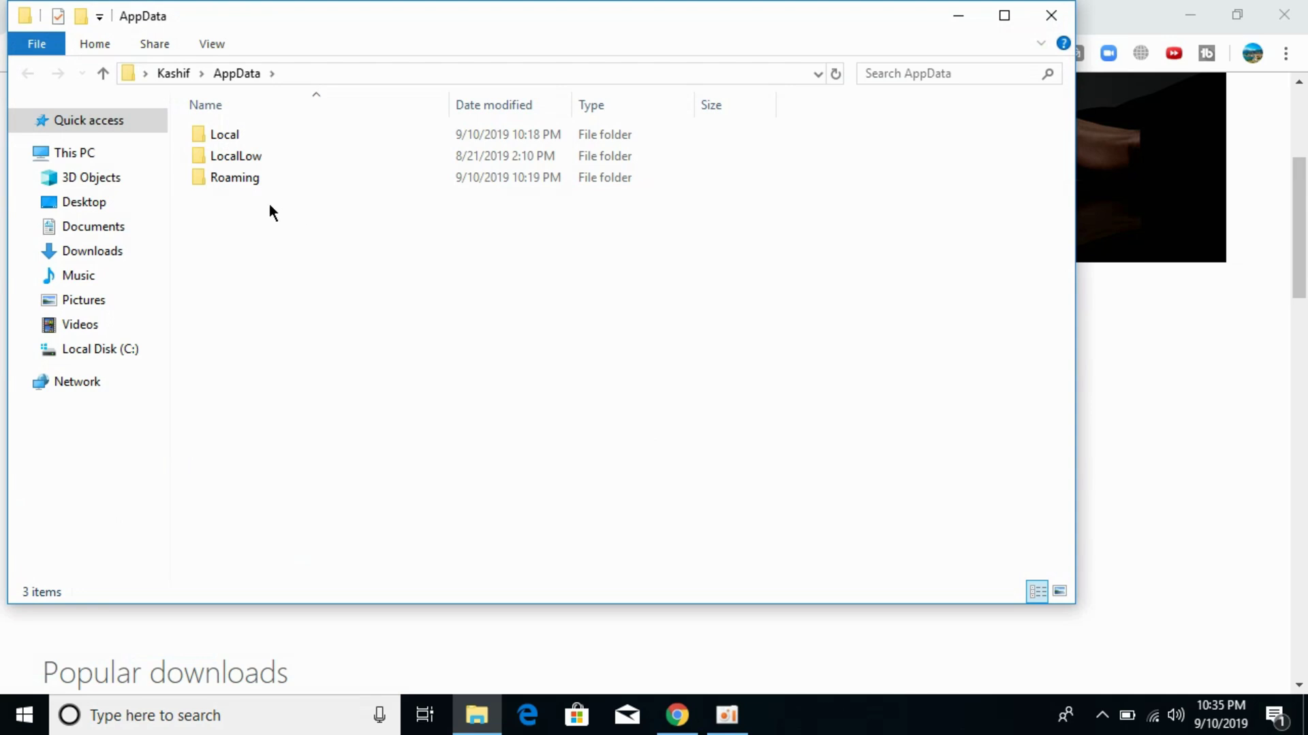
- Delete the Discord folder inside Roaming, hitting the Folder In Use warning
double_click(246, 175)
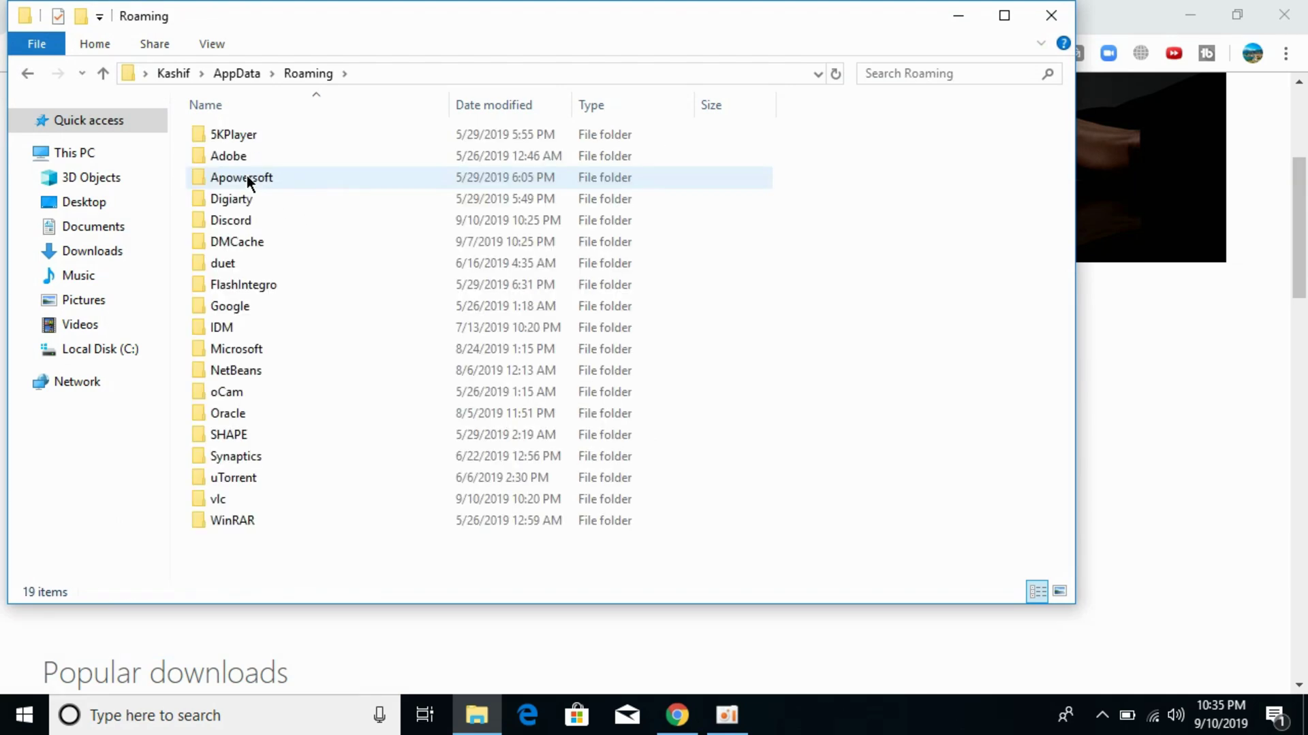
click(250, 220)
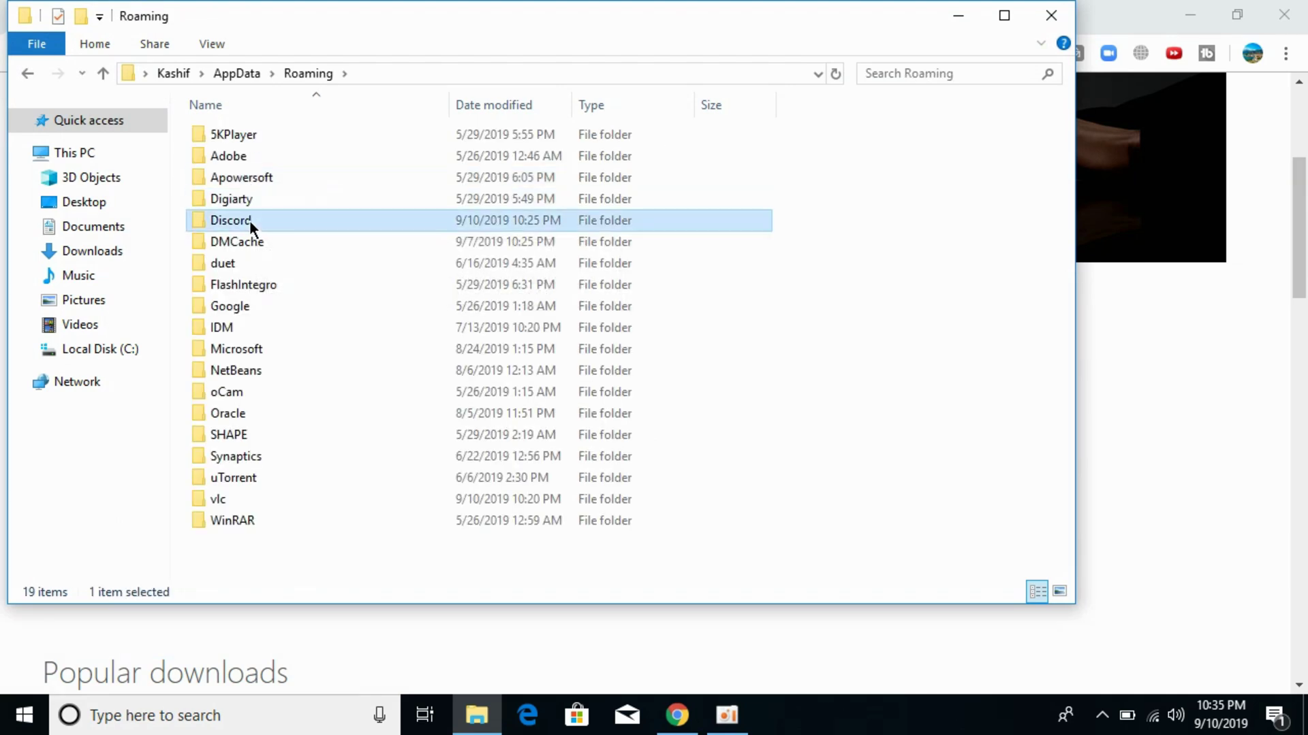
right_click(250, 219)
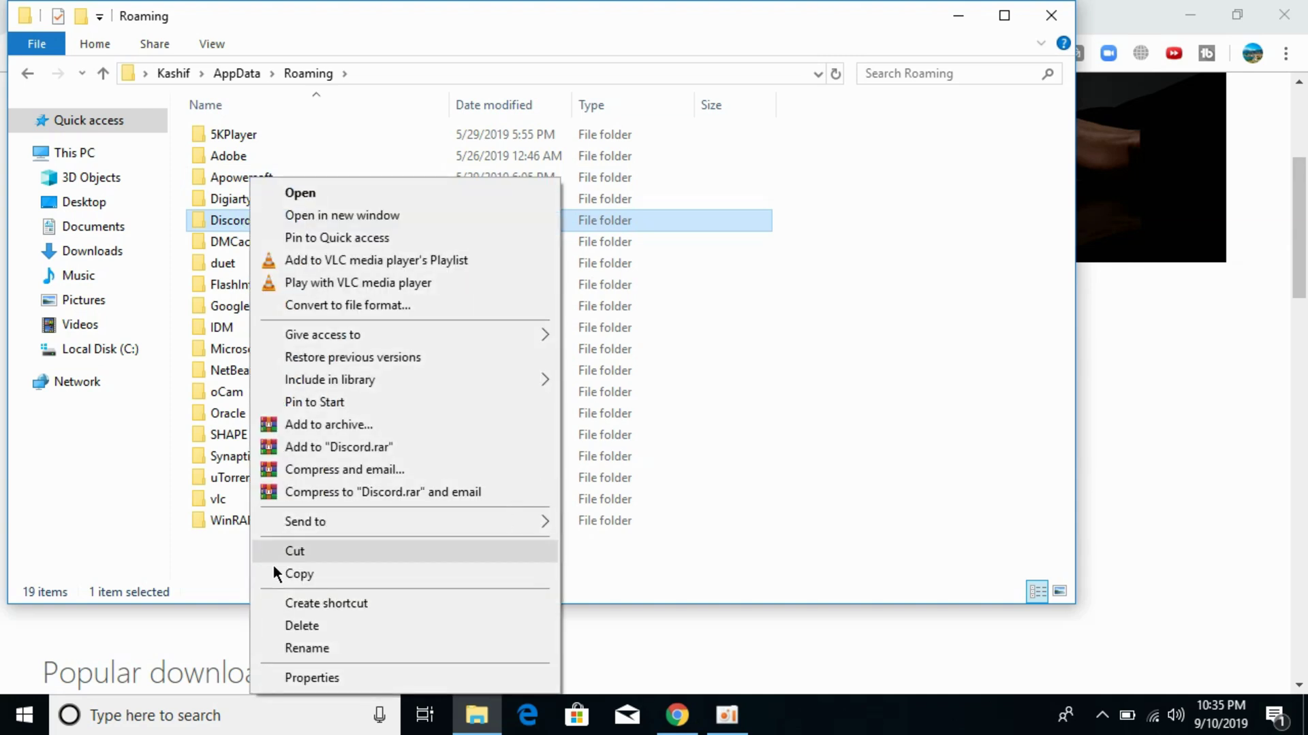
click(287, 617)
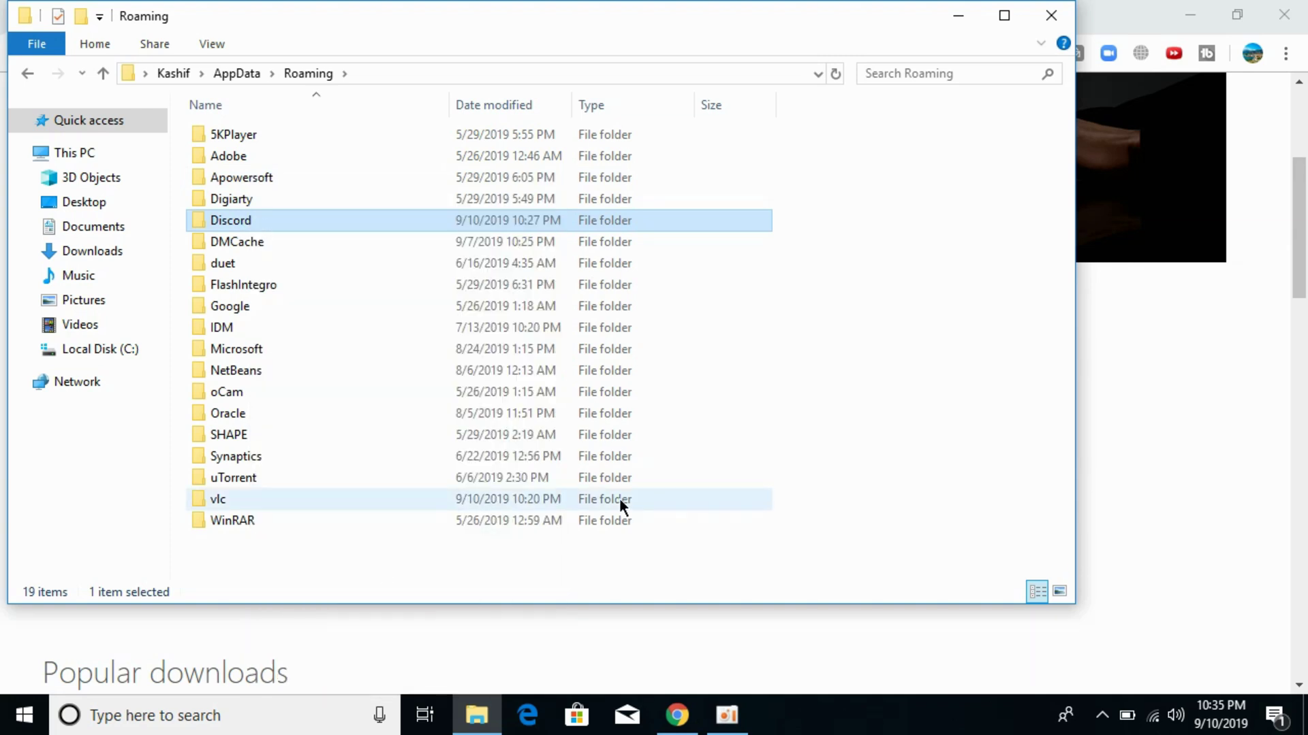
- Quit Discord from the system tray and retry so the Discord folder is removed from Roaming
click(702, 265)
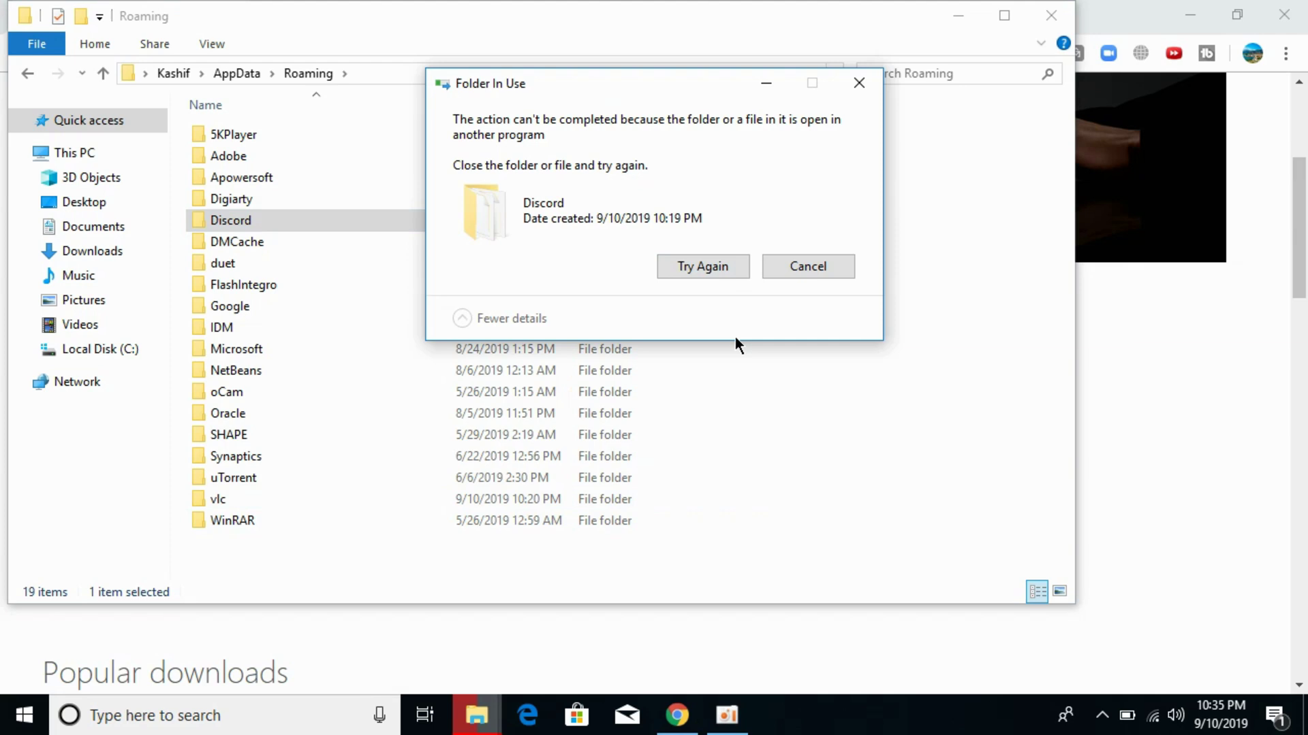
click(1102, 715)
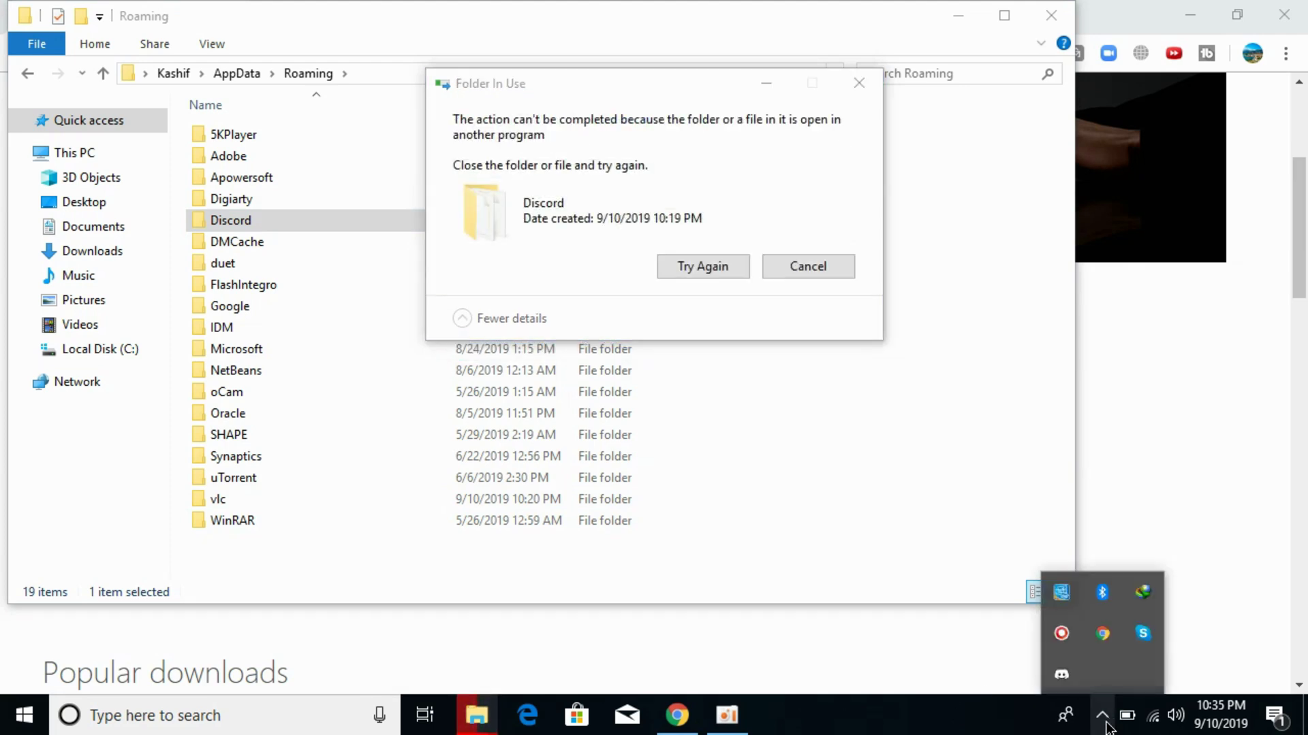
right_click(1069, 677)
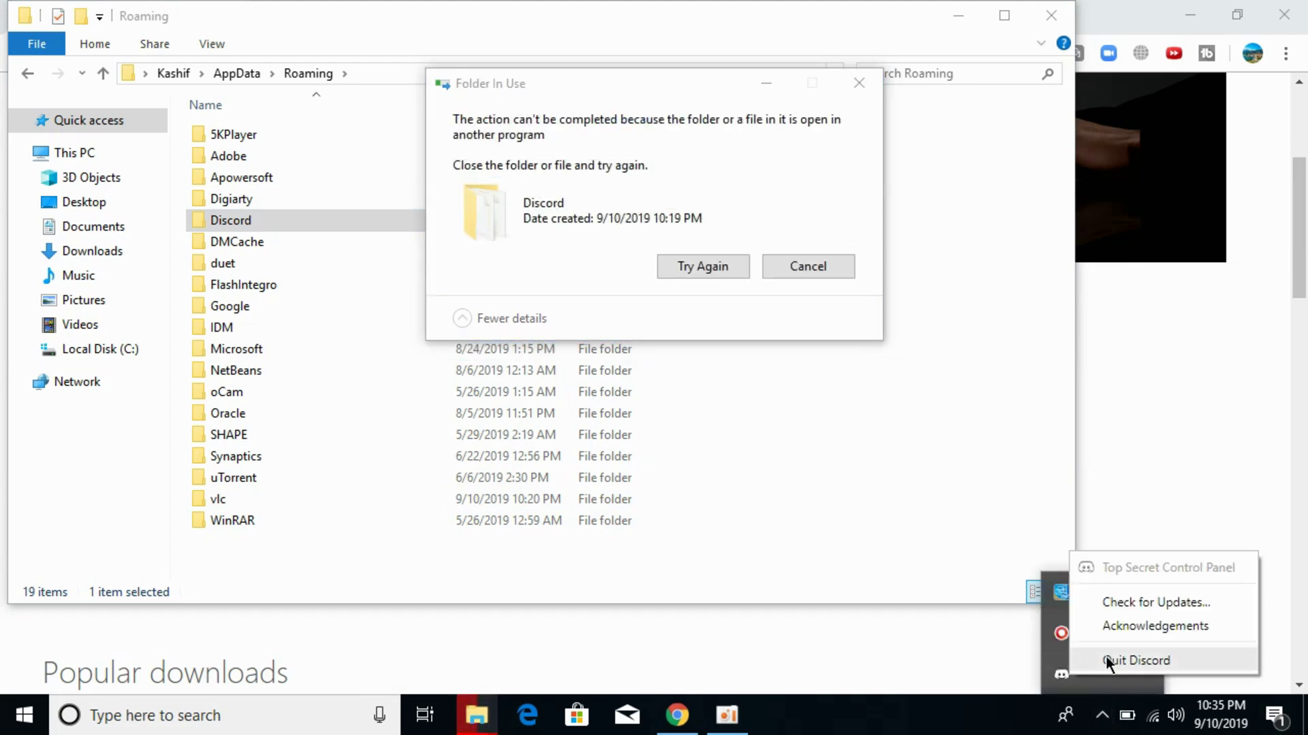
click(1133, 662)
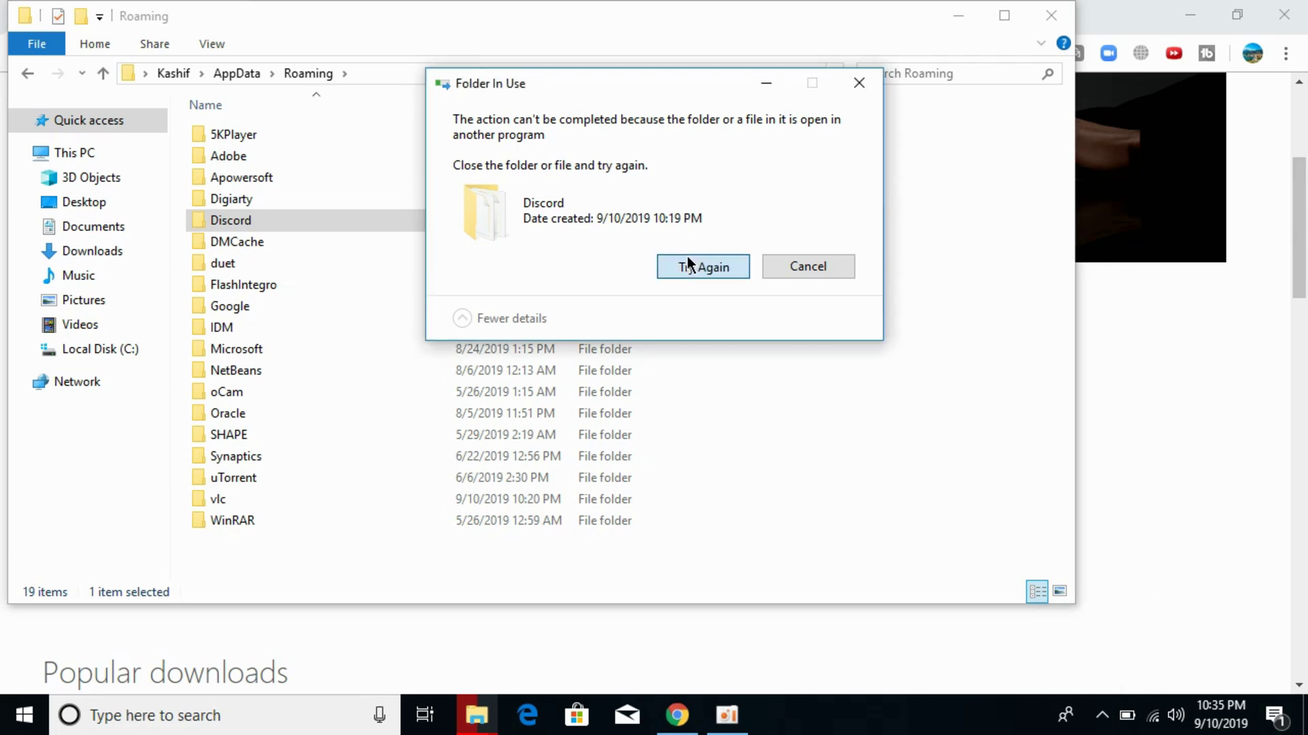
click(702, 266)
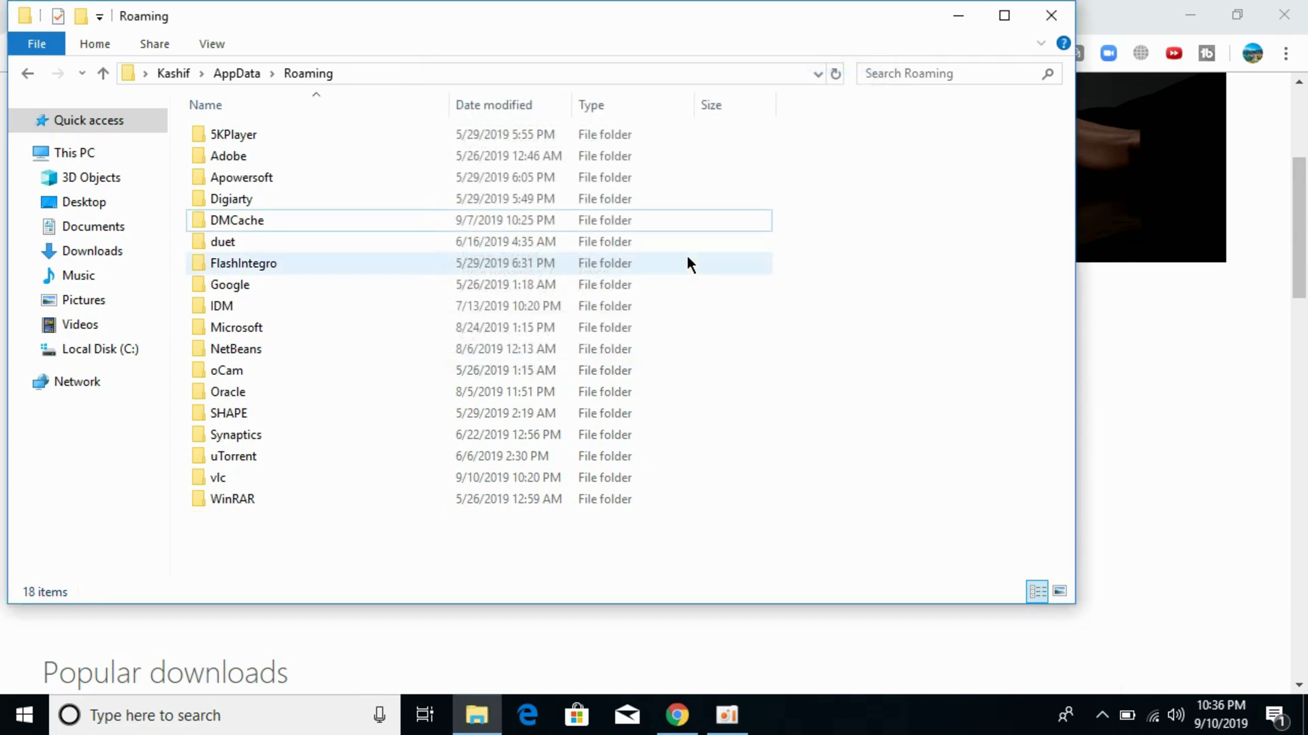
click(331, 220)
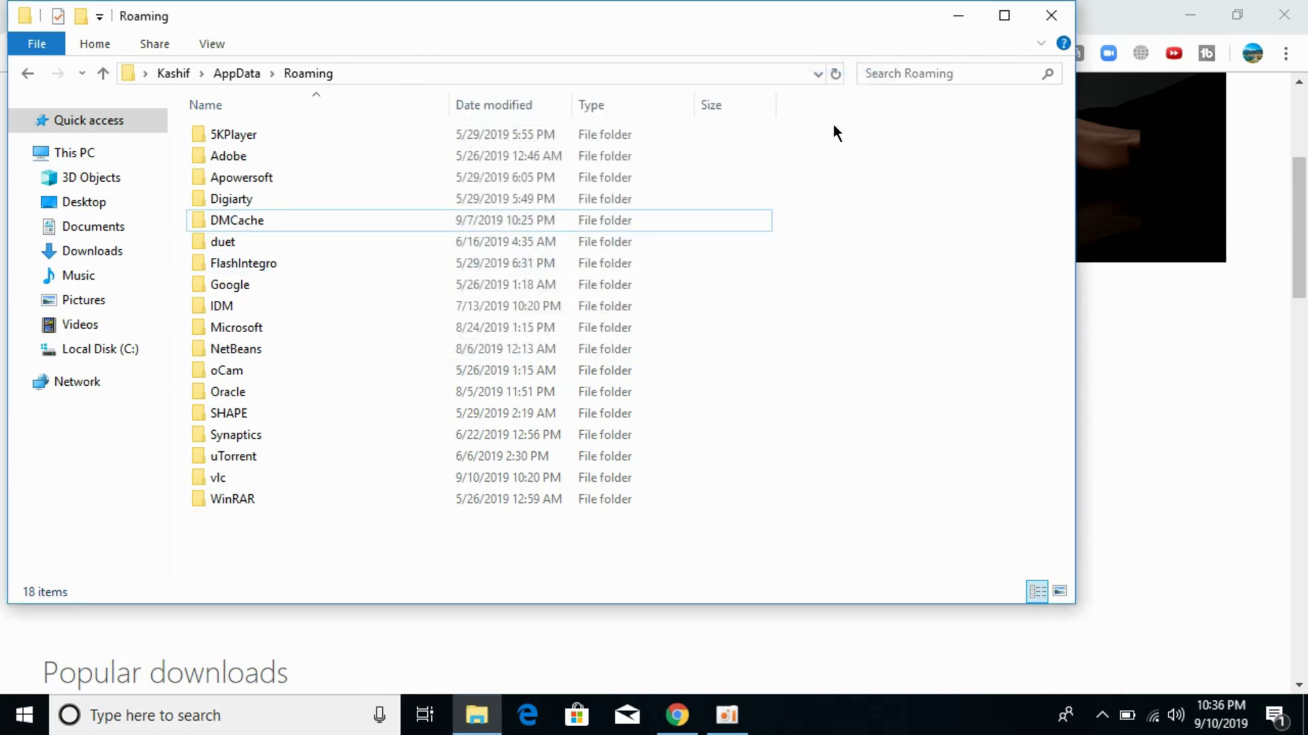
- Close the Roaming File Explorer window to reveal the .NET Framework 4.5 thank-you page
click(1054, 17)
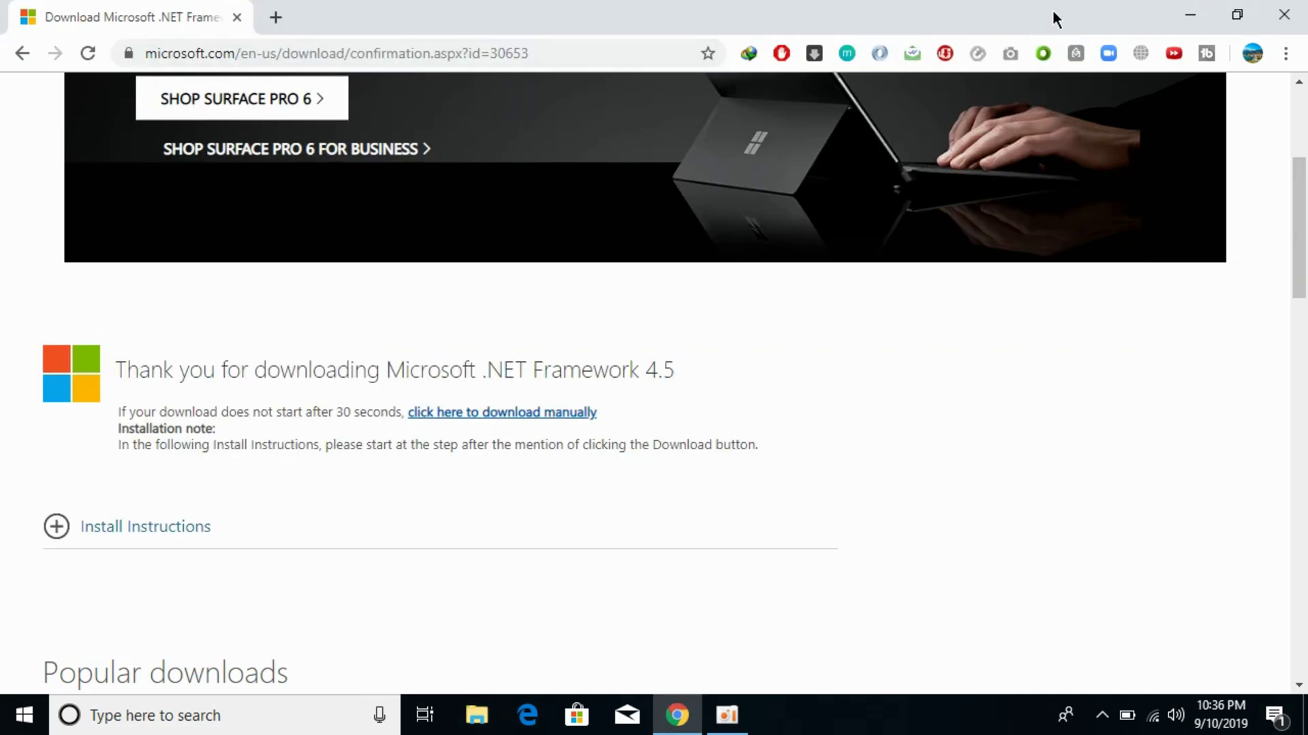